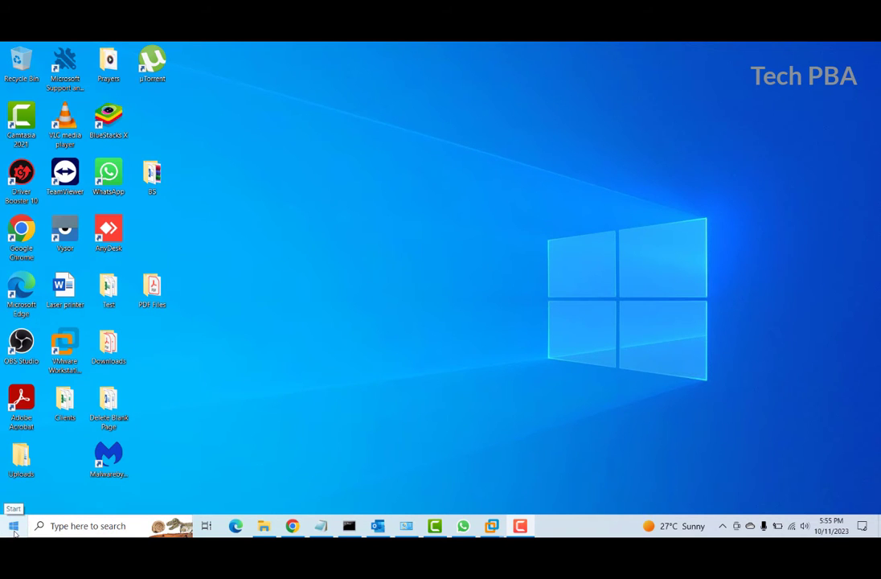
- Launch Word from the W section of the Start menu's app list
key("super")
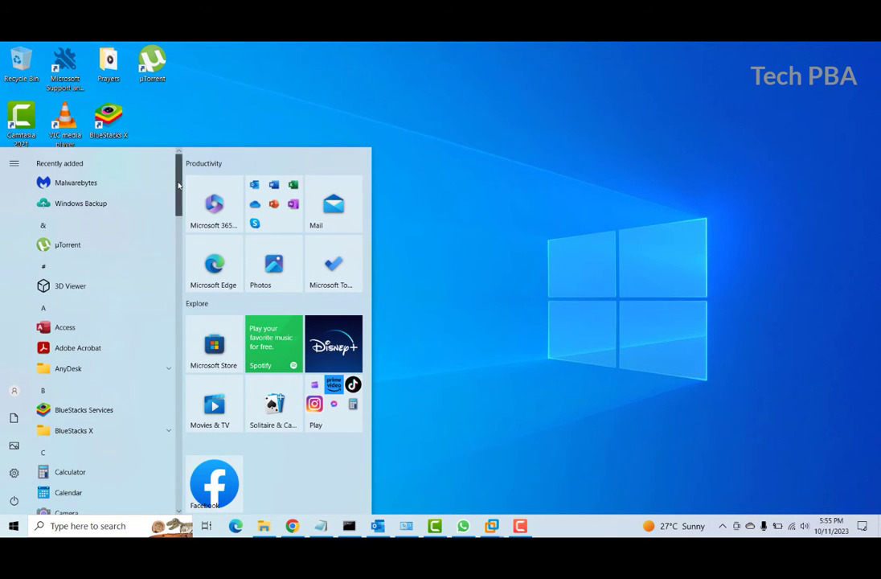
left_click(177, 327)
left_click(178, 458)
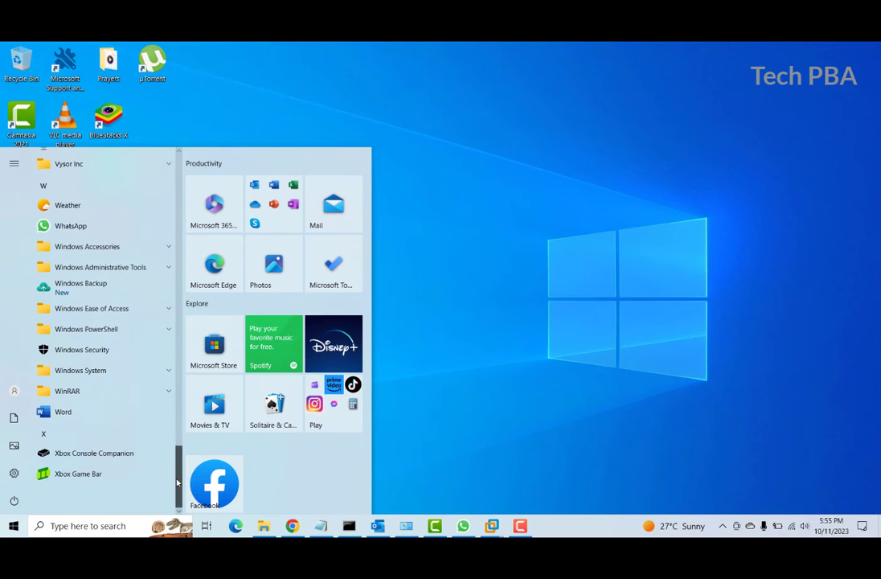
left_click(68, 416)
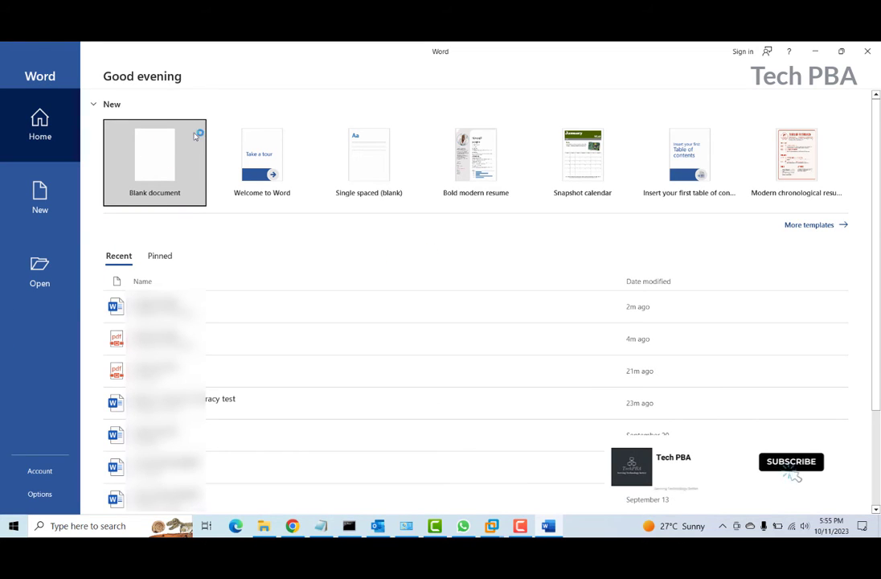
- Open the Laser printer PDF from Desktop > PDF Files in Word
left_click(37, 278)
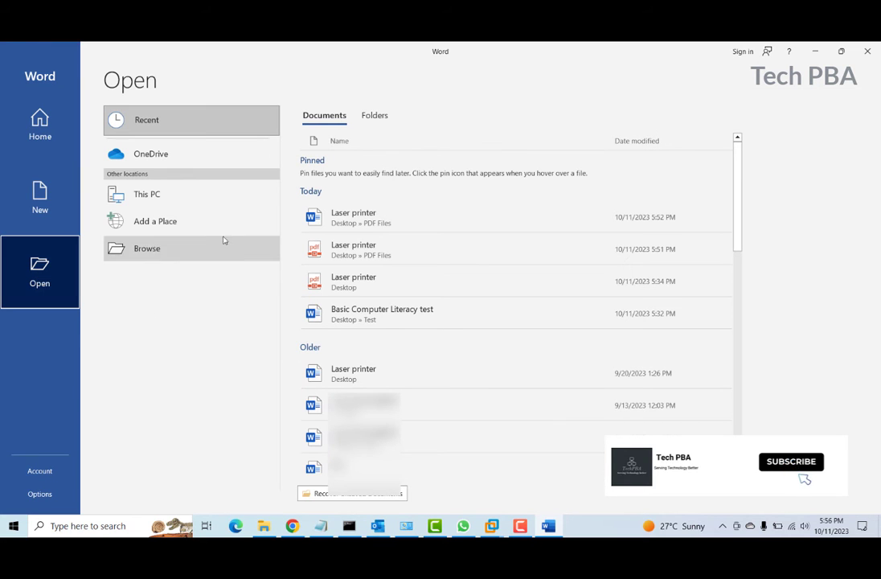
left_click(156, 251)
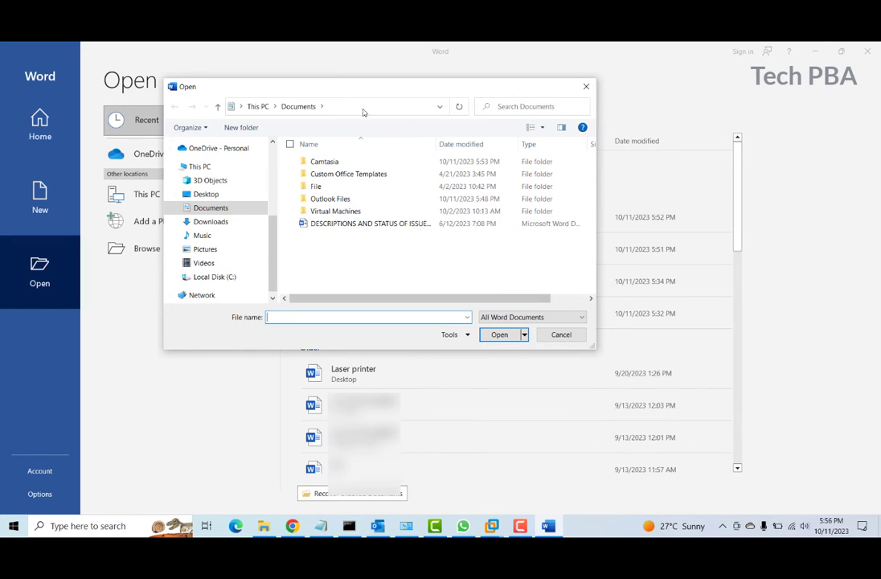
left_click_drag(327, 87, 356, 115)
scroll(241, 201, "up", 5)
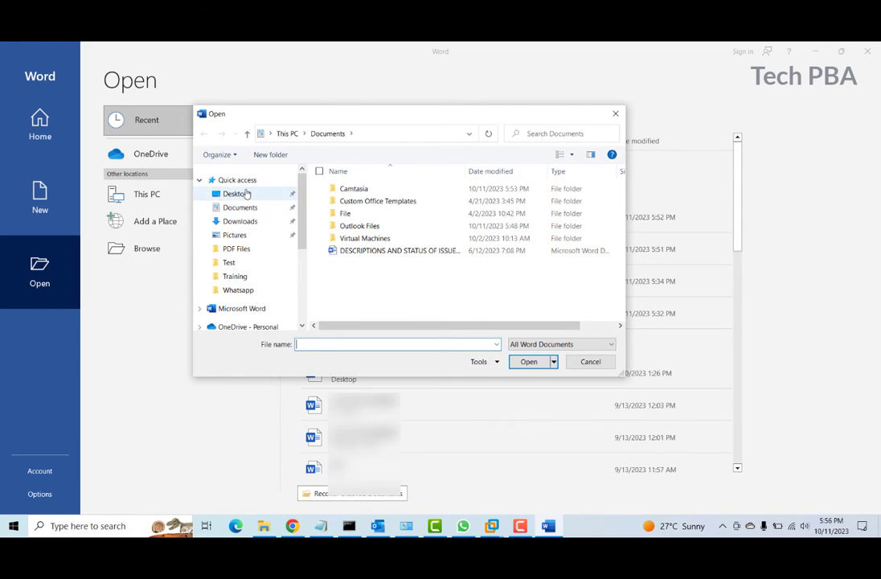
left_click(235, 194)
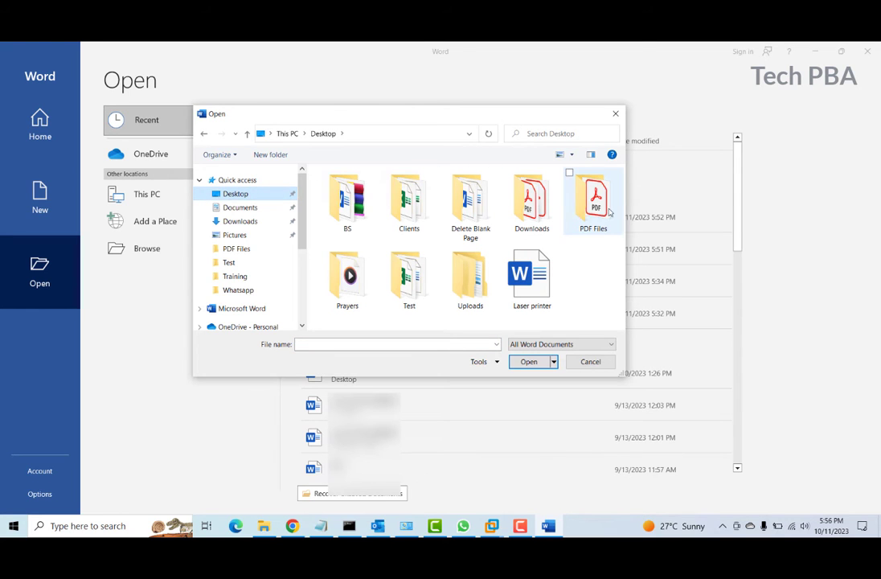
double_click(591, 205)
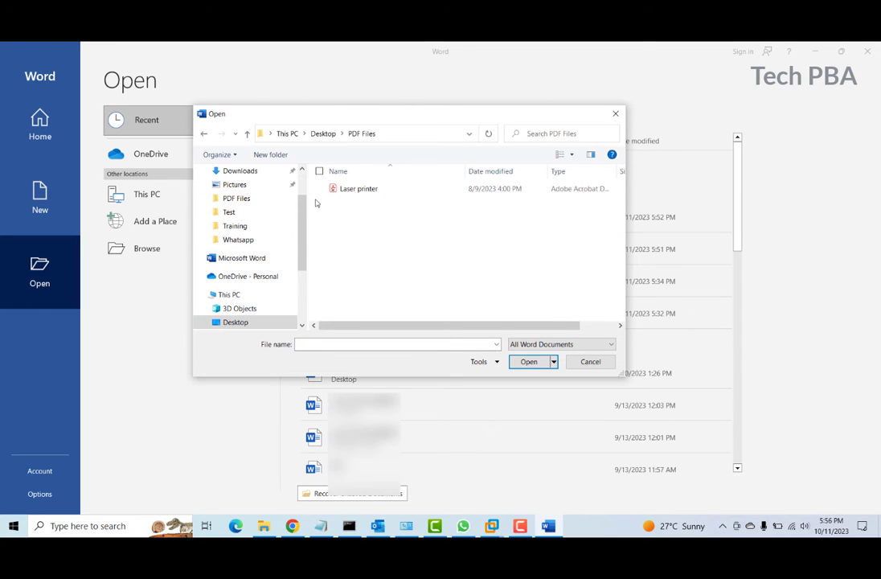
left_click(351, 190)
left_click(528, 361)
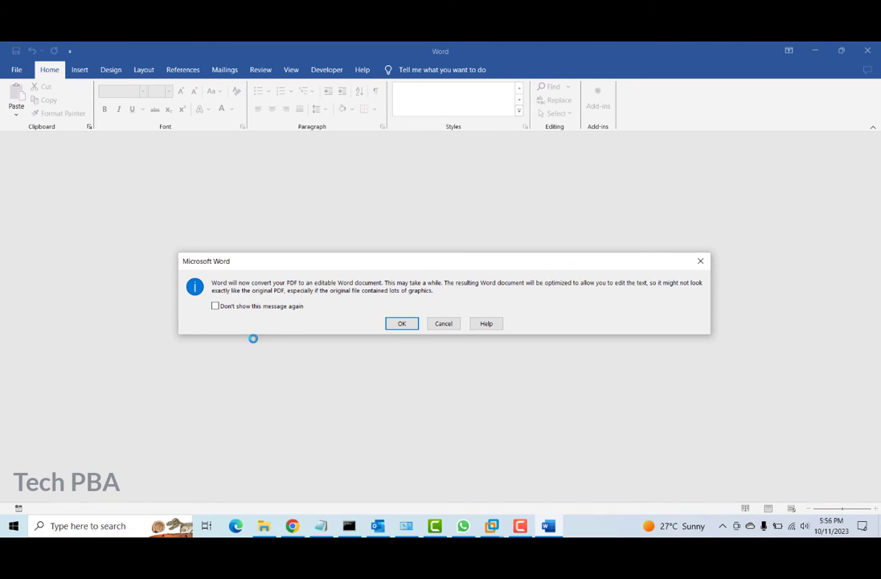
- Accept the PDF conversion and remove bold from the heading 'What is a laser printer?'
left_click(401, 324)
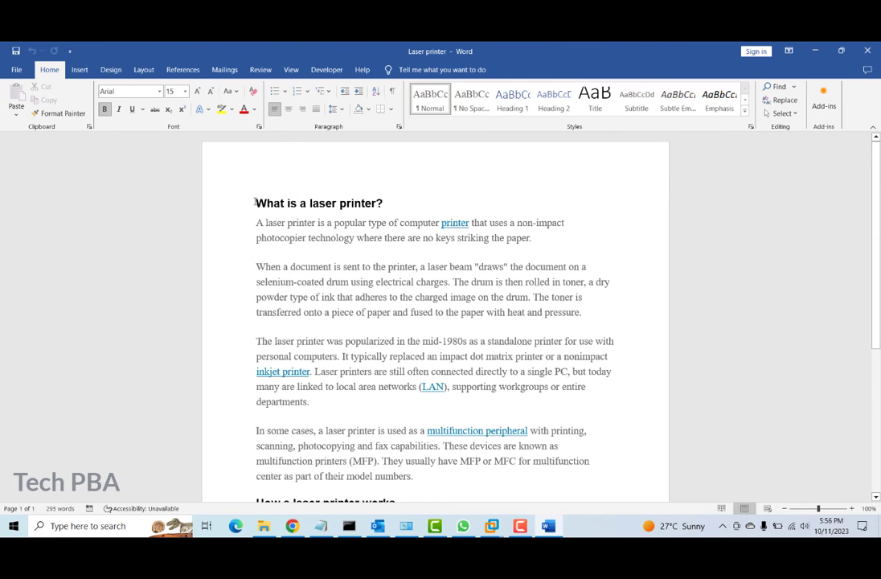
left_click_drag(256, 203, 562, 388)
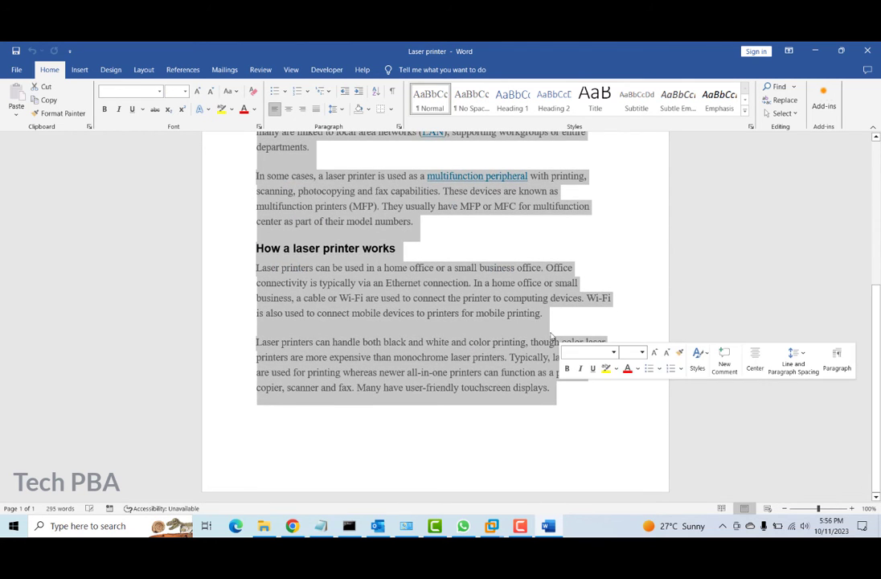
scroll(584, 315, "up", 5)
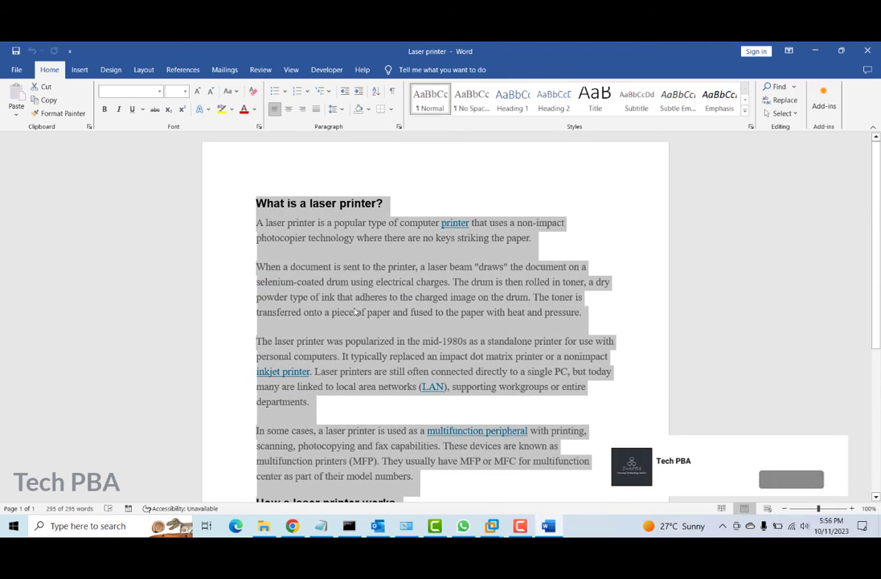
left_click(255, 202)
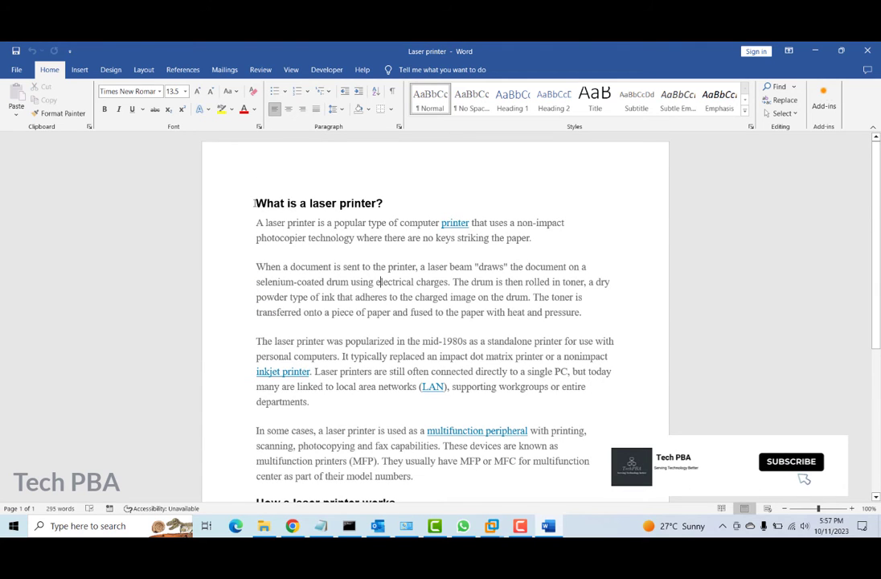
left_click_drag(254, 202, 389, 204)
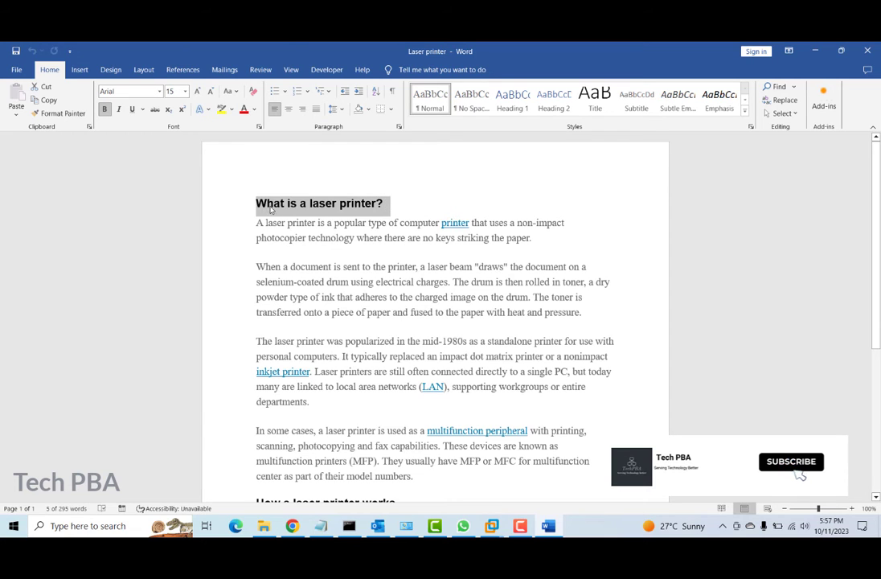
left_click(103, 109)
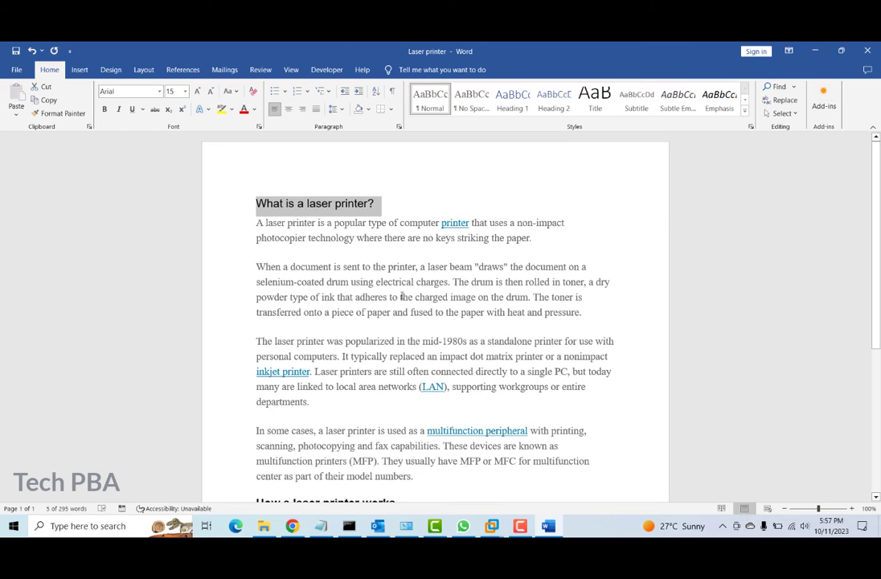
- Select the whole last paragraph of the document
scroll(401, 297, "down", 5)
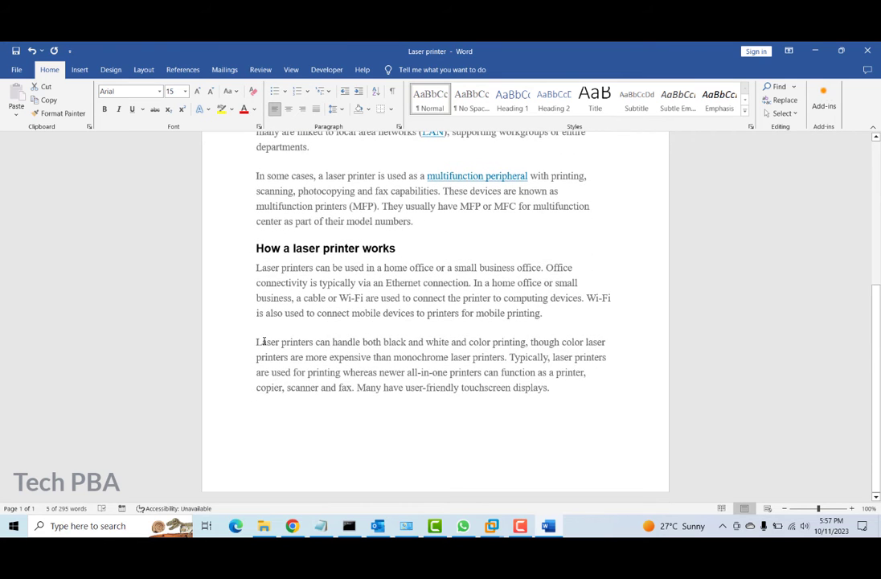
left_click(256, 341)
left_click_drag(256, 342, 563, 393)
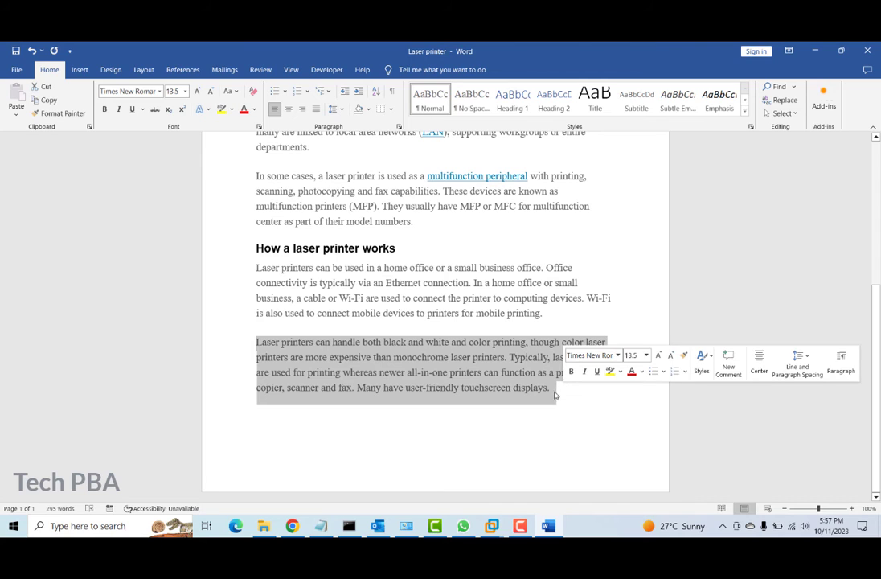
- Replace the last paragraph with the sentence 'This pdf document just got edited in word.'
key("Delete")
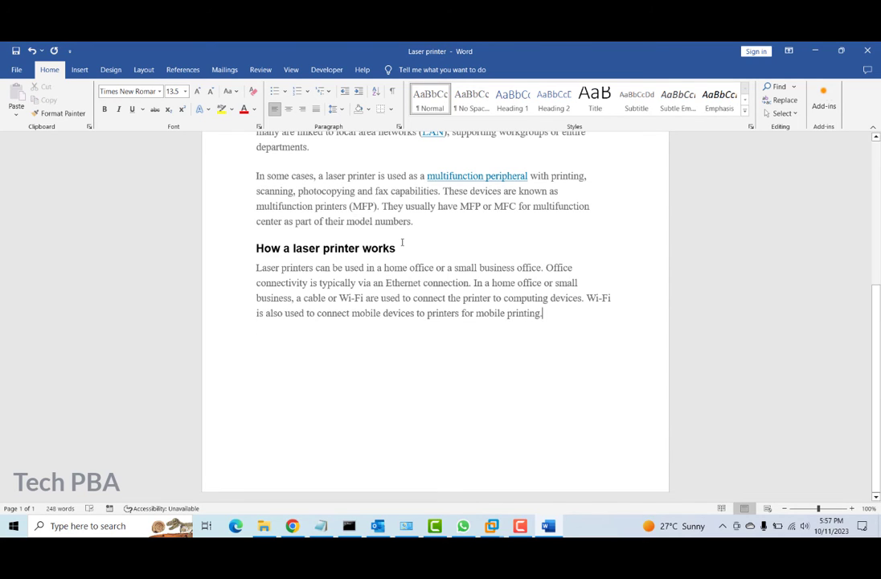
scroll(402, 242, "up", 3)
scroll(411, 385, "down", 2)
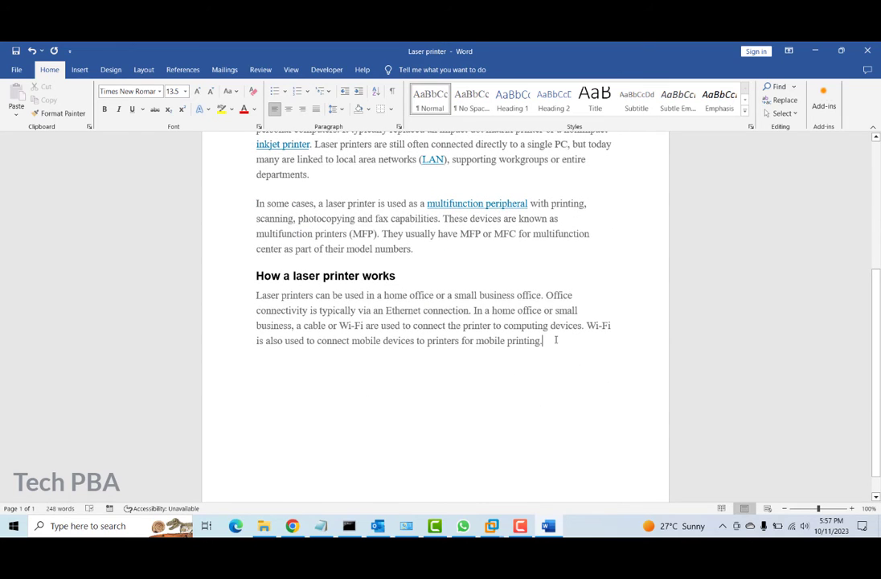
key("Return")
key("Return")
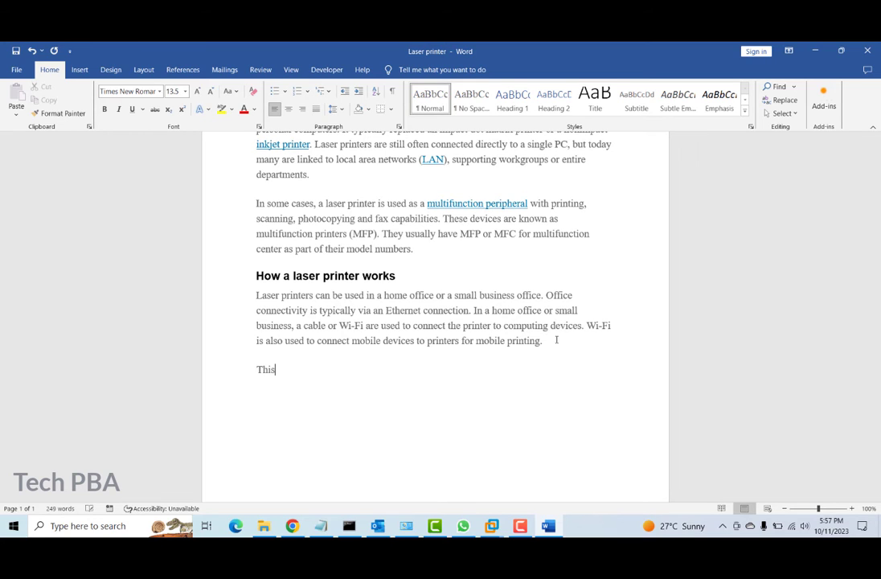
type("This document  just got edited")
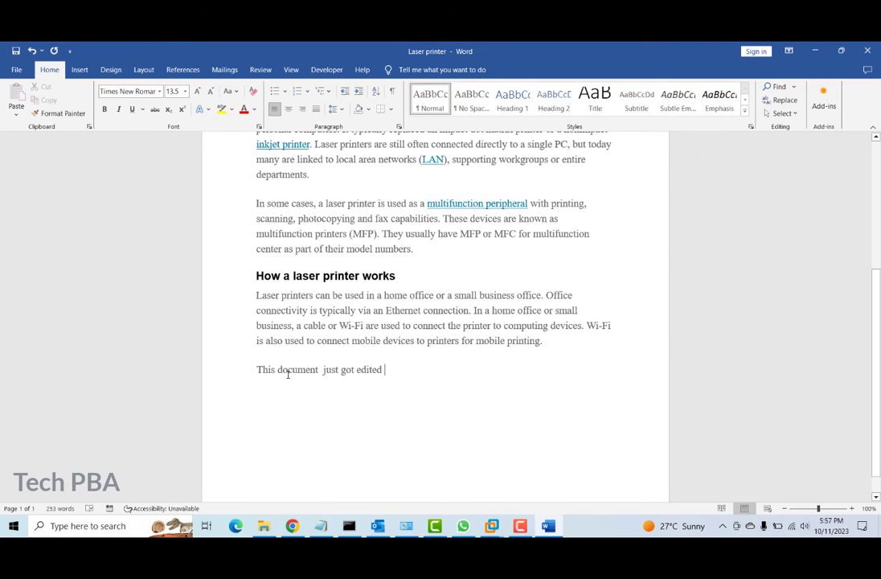
type("pdf ")
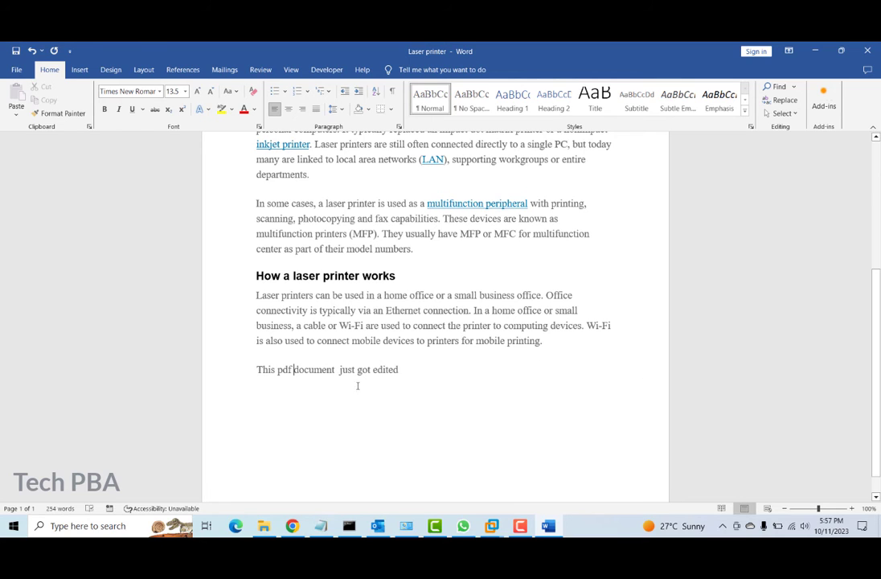
type("in word.")
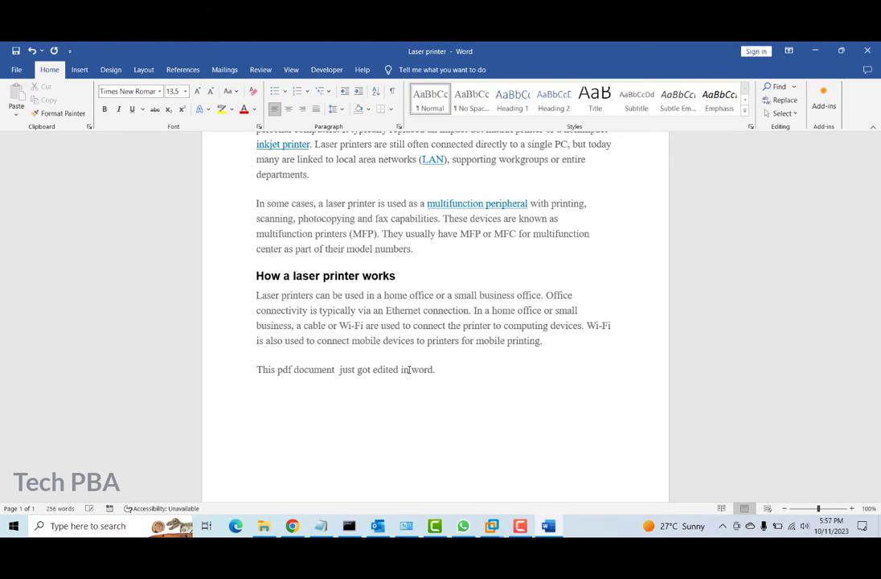
scroll(555, 288, "up", 5)
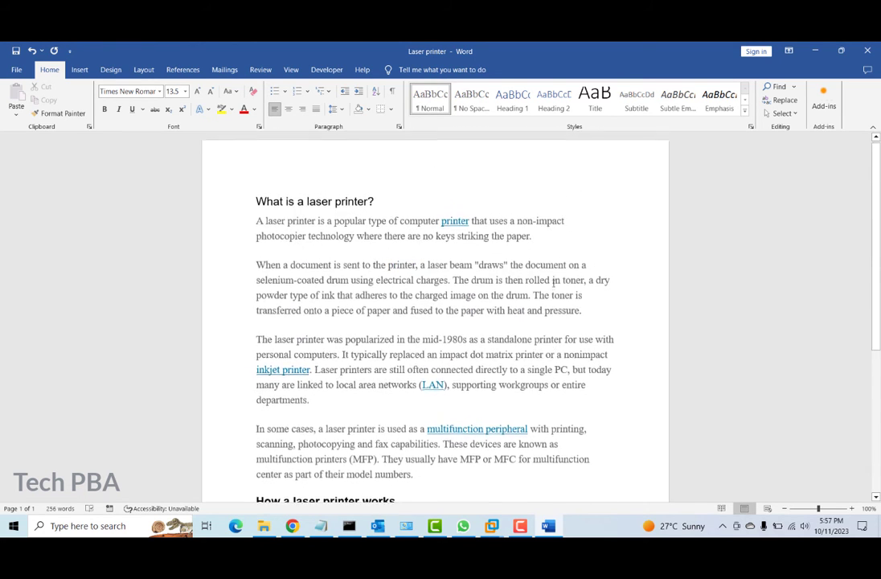
- Save the document as the Word file 'Laser printer', keeping the proposed name and folder
mouse_move(878, 222)
left_mouse_down()
mouse_move(878, 246)
mouse_move(879, 203)
left_mouse_up()
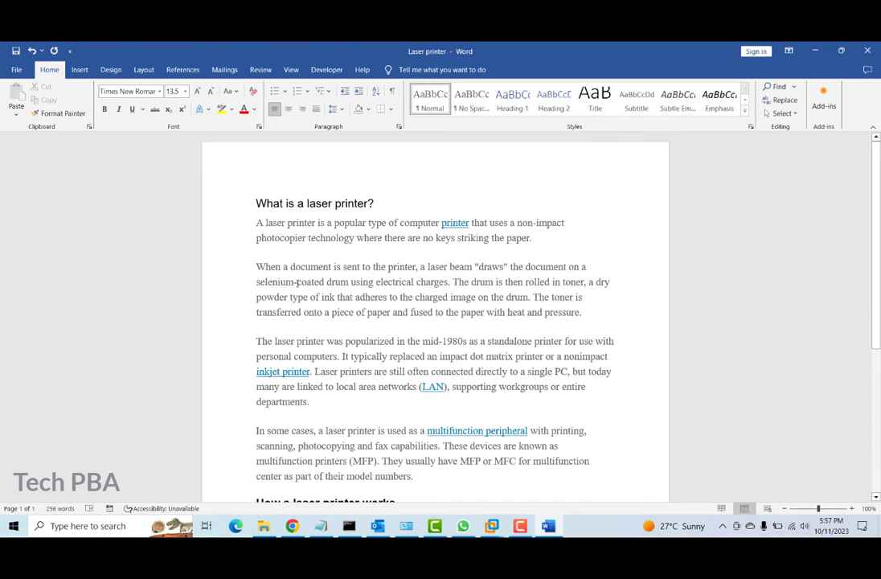
left_click(15, 50)
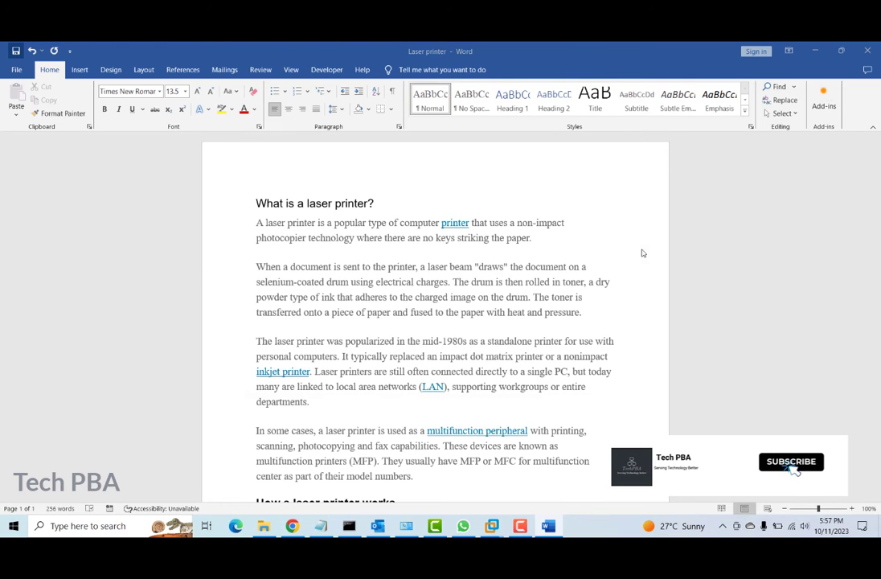
left_click_drag(378, 130, 404, 126)
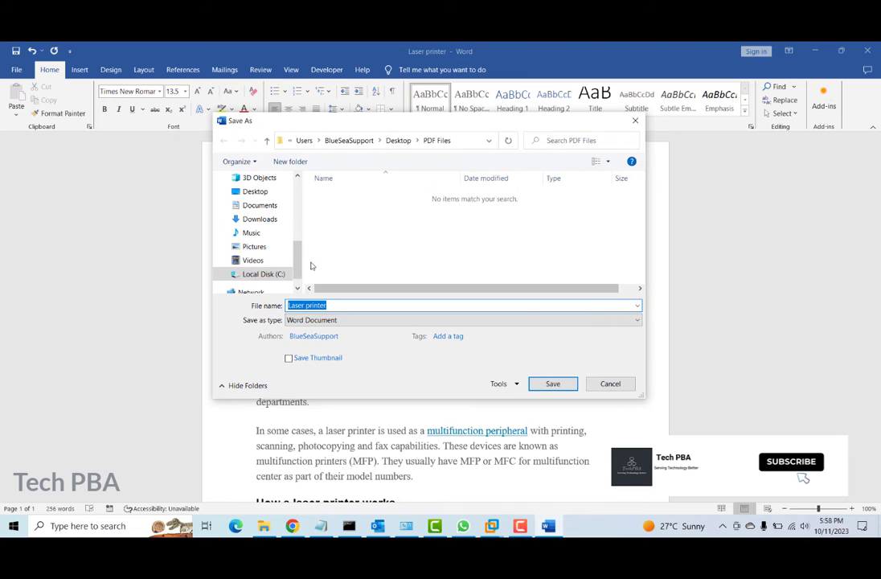
left_click(385, 207)
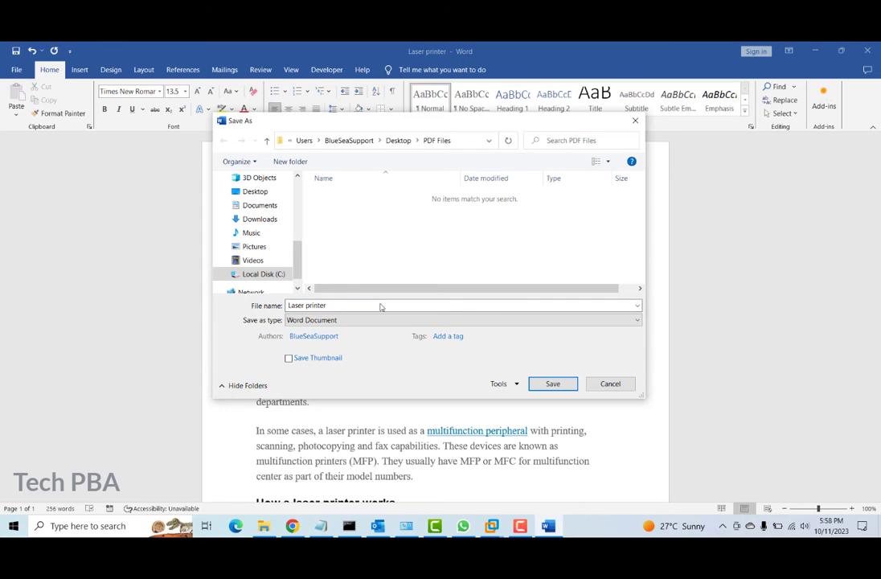
left_click(335, 305)
left_click(372, 222)
left_click(334, 304)
left_click(409, 268)
left_click(552, 385)
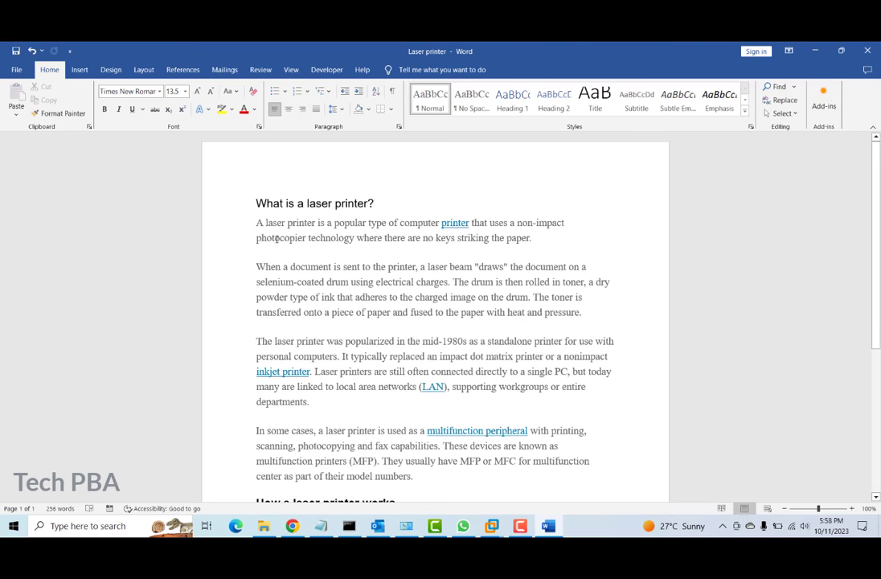
- Save a PDF copy named 'Laser printer1' through Save As with PDF as the file type
left_click(16, 69)
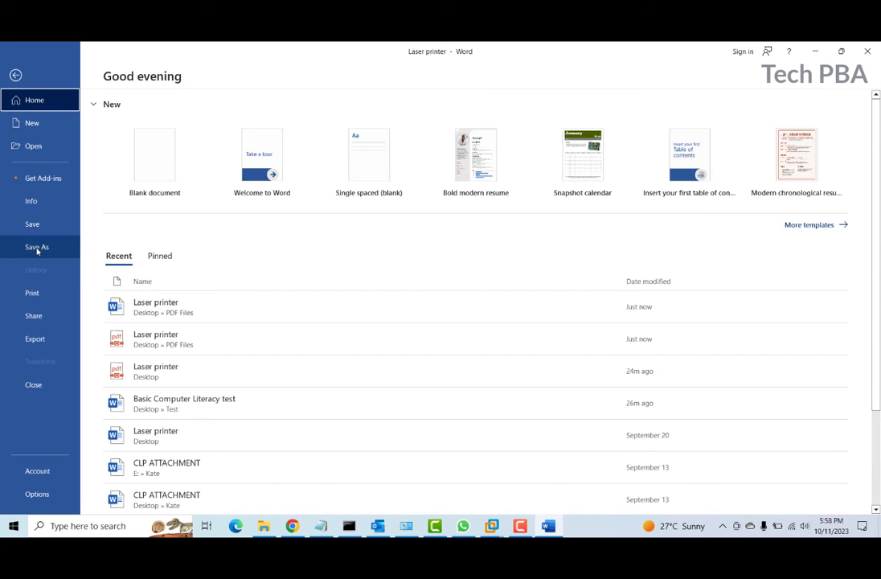
left_click(34, 248)
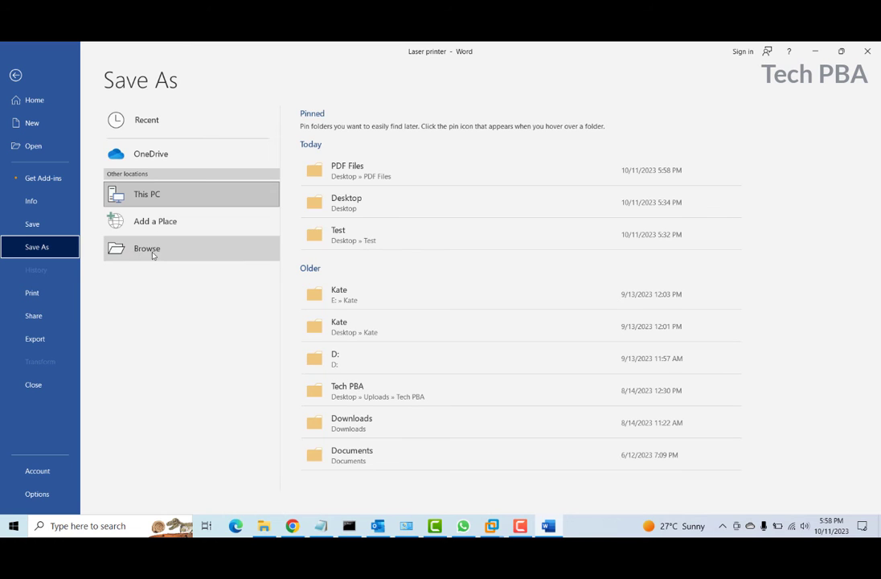
left_click(149, 250)
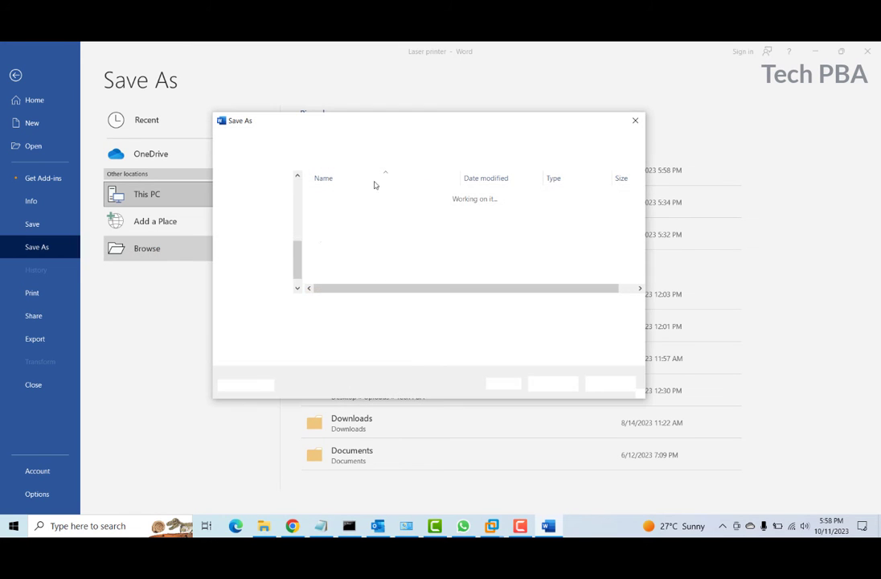
left_click(337, 307)
key("ctrl+a")
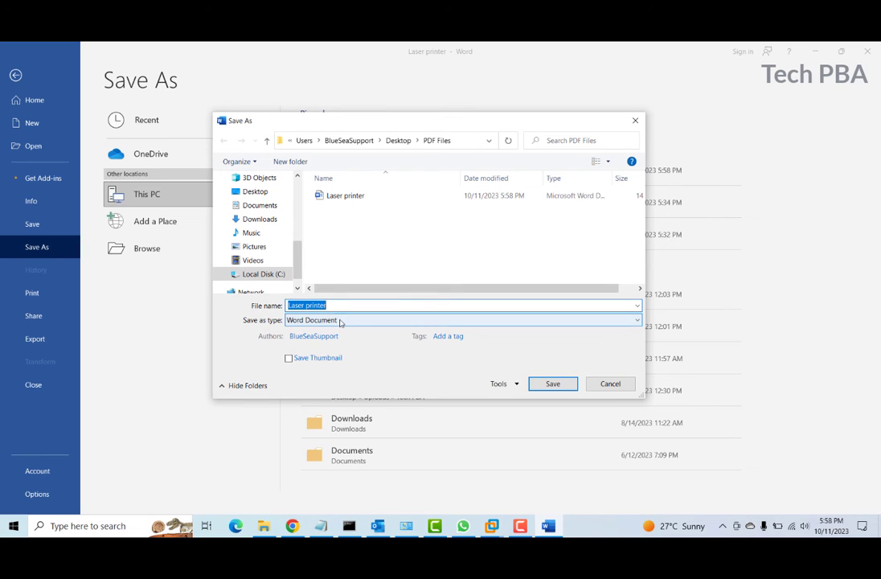
left_click(334, 321)
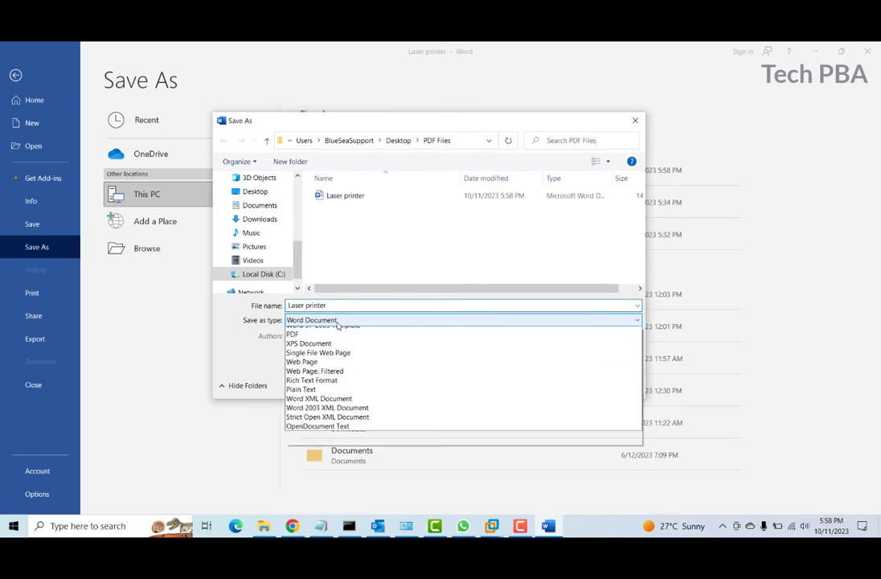
left_click(305, 387)
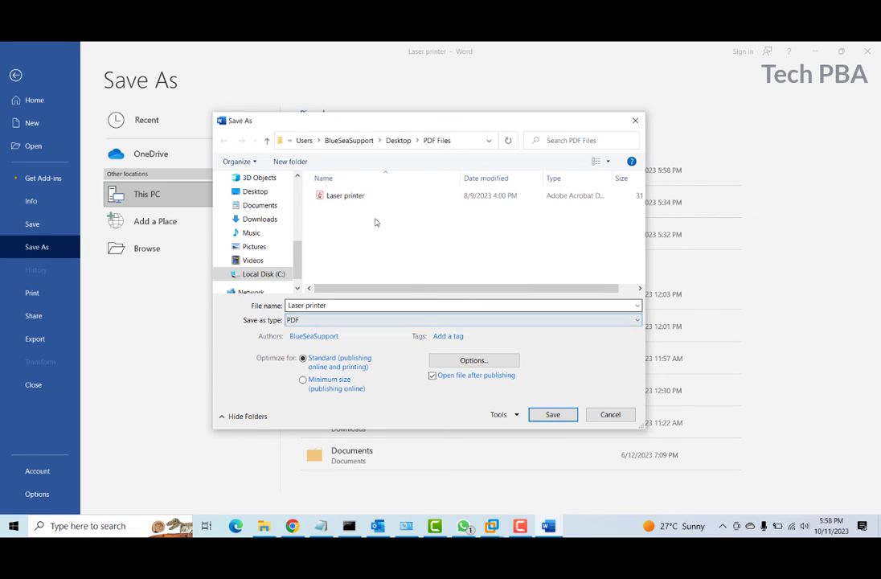
left_click(334, 304)
left_click(335, 304)
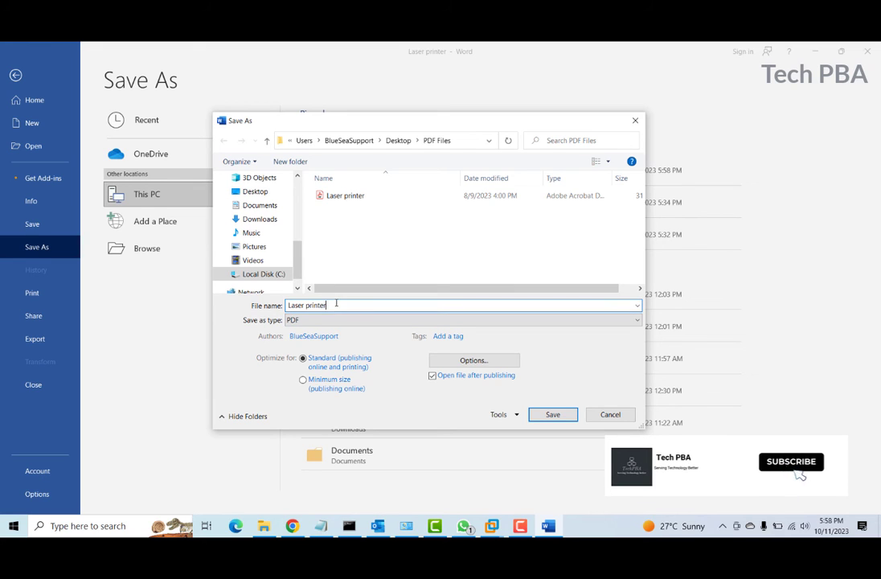
type("1")
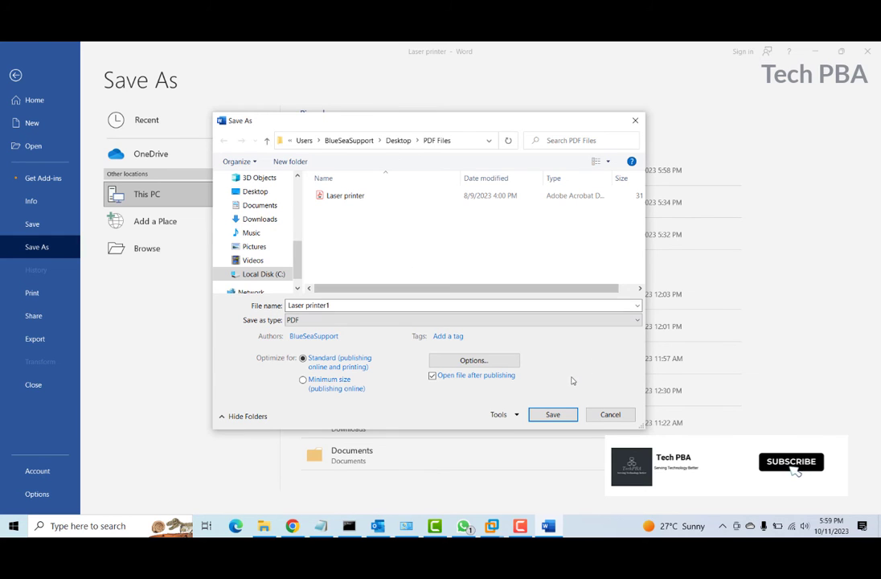
left_click(553, 415)
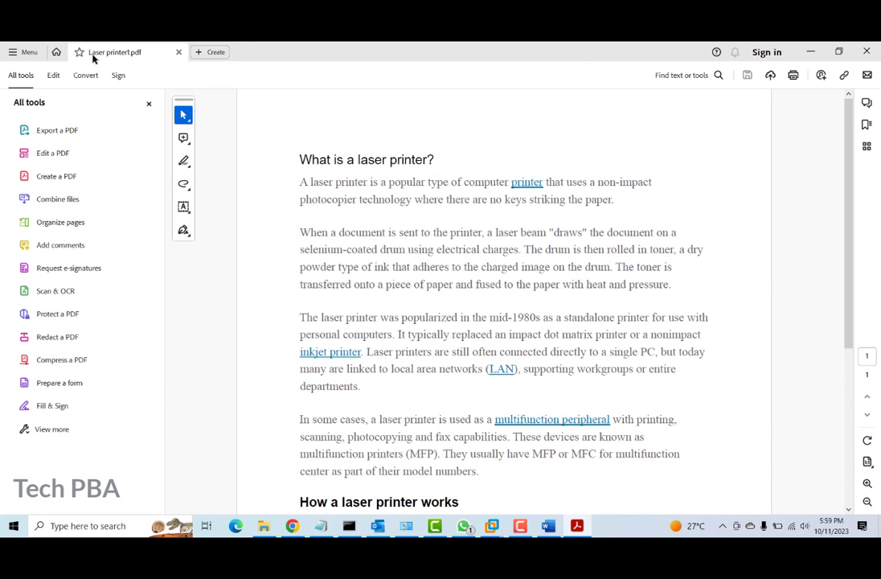
- Close the All tools pane and select the heading 'What is a laser printer' to check it
left_click(148, 104)
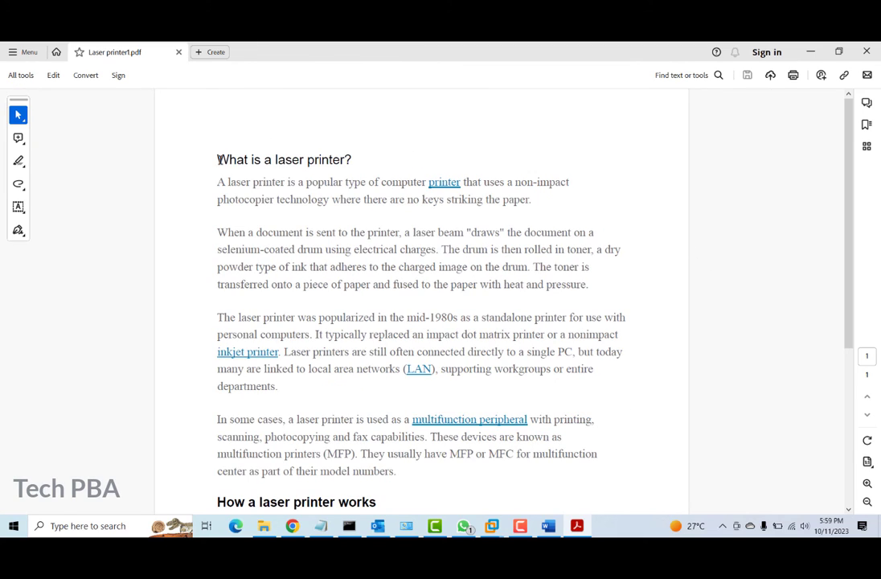
left_click_drag(217, 159, 346, 160)
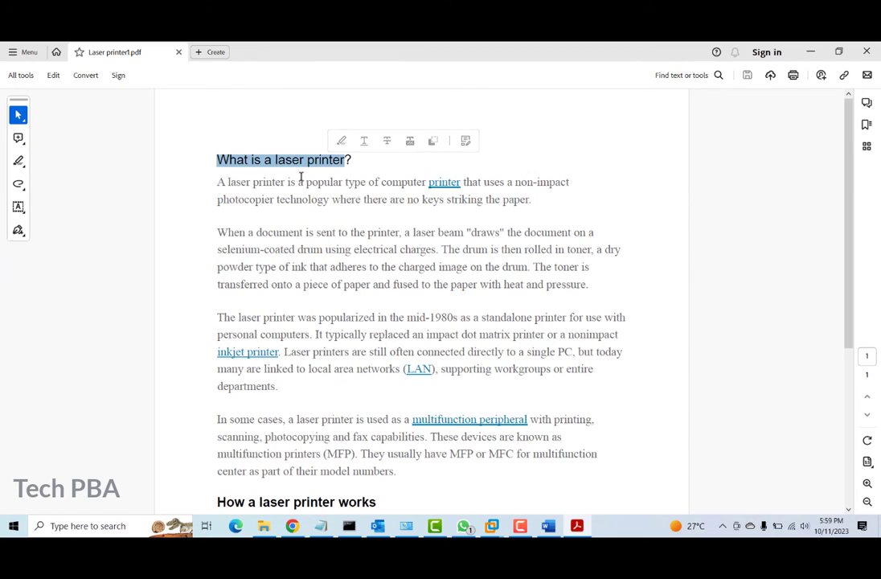
left_click(348, 166)
left_click_drag(217, 160, 351, 158)
scroll(790, 236, "down", 2)
scroll(673, 198, "up", 2)
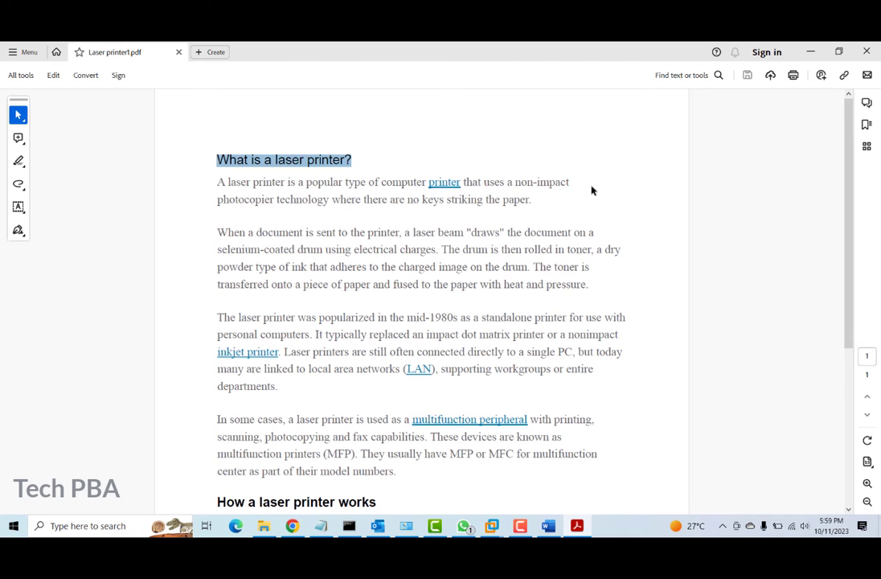
left_click(642, 170)
- Scroll to the end and select the closing sentence 'This pdf document just got edited in word.'
left_click_drag(848, 239, 855, 399)
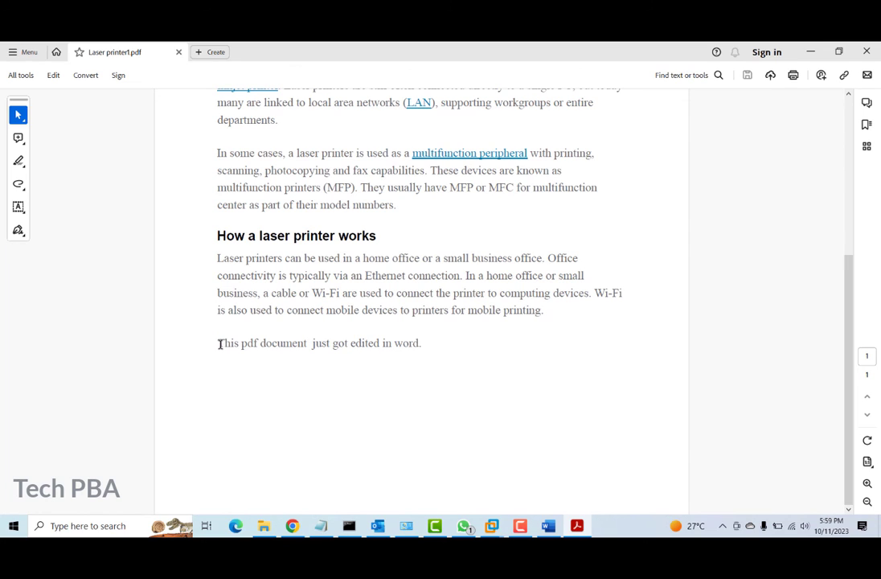
left_click_drag(218, 343, 419, 348)
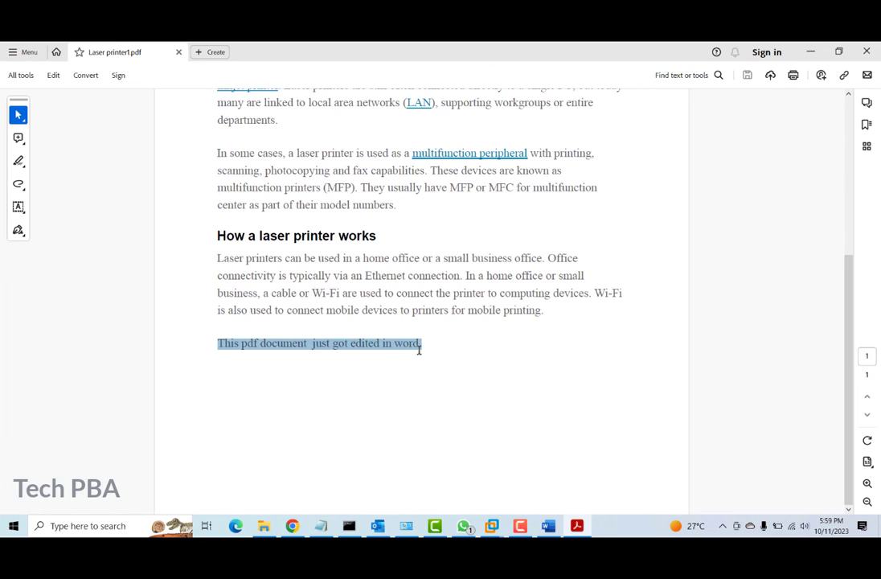
left_click(448, 350)
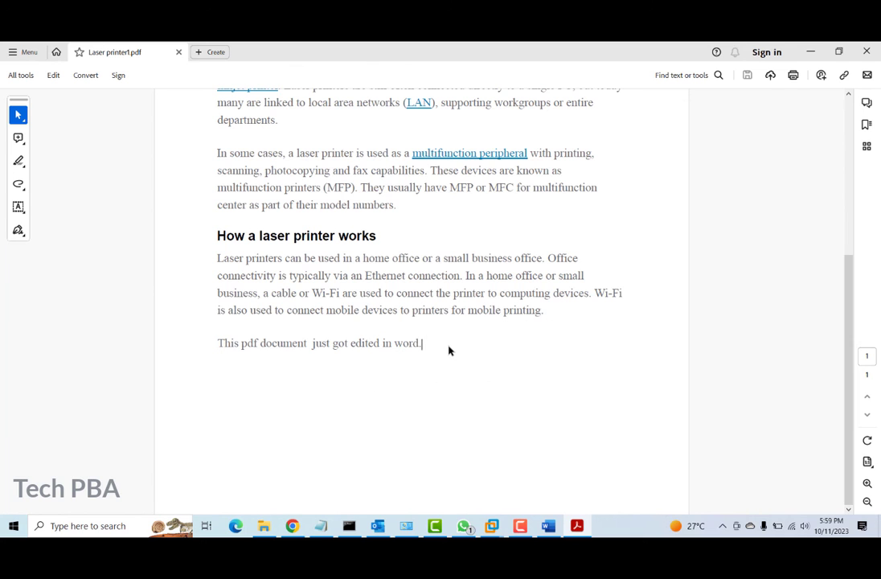
scroll(762, 311, "up", 3)
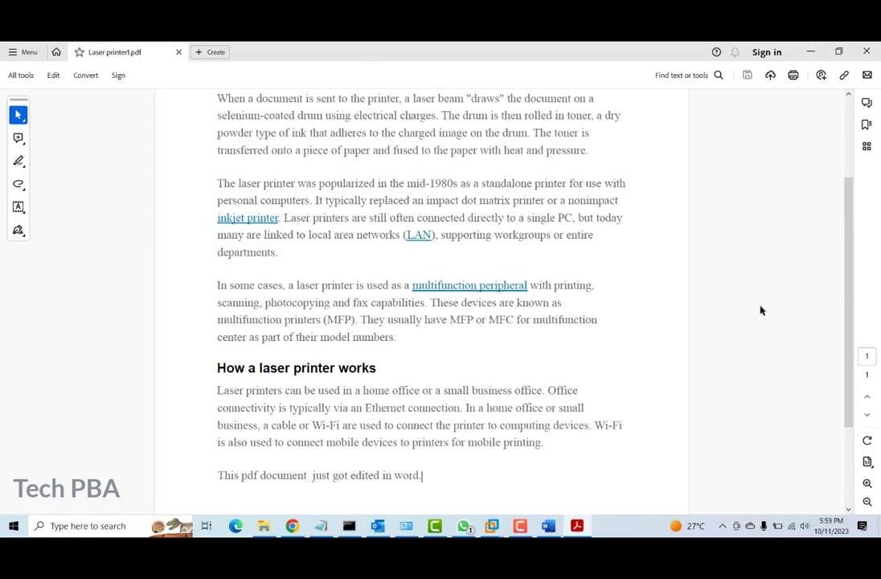
scroll(758, 314, "up", 3)
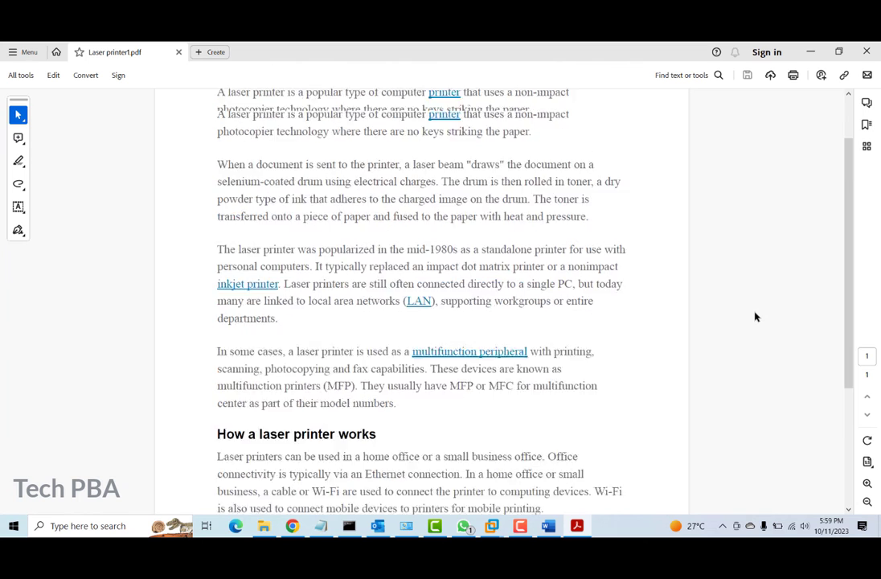